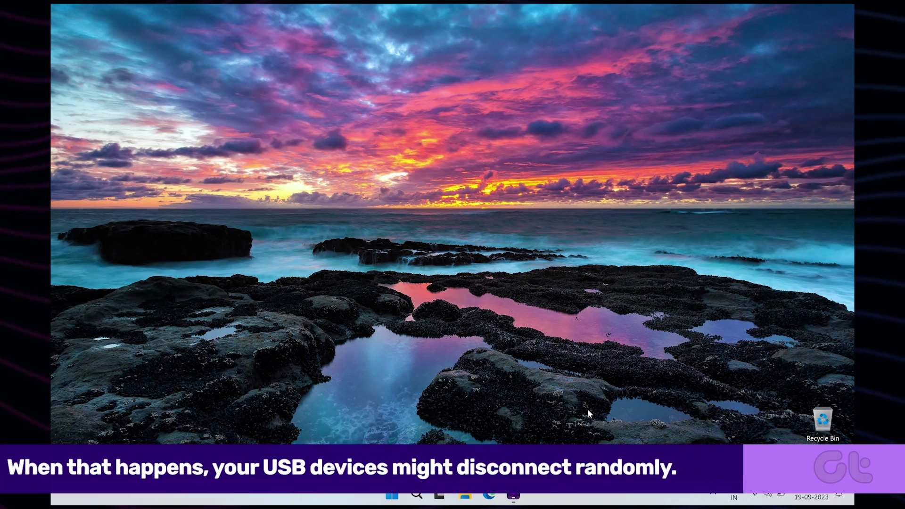
Open Device Manager and turn off power saving for the Generic SuperSpeed USB Hub.
right_click(392, 492)
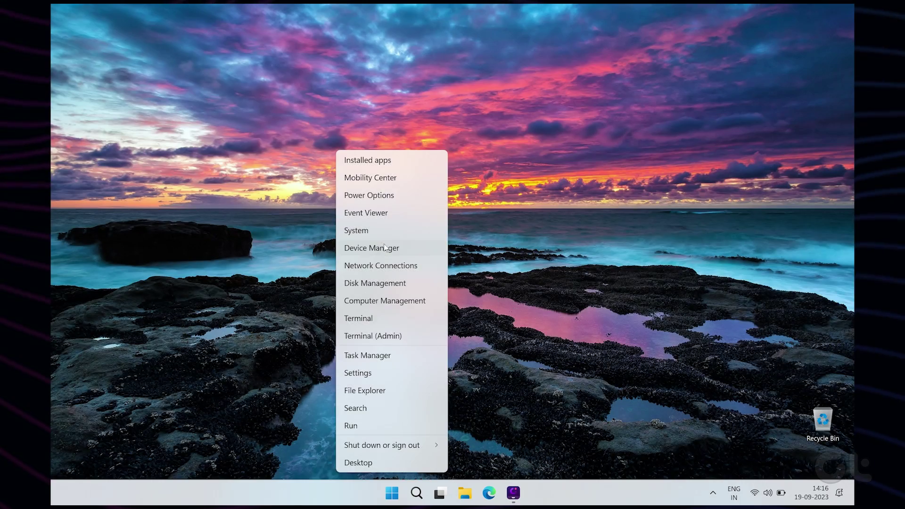
click(384, 248)
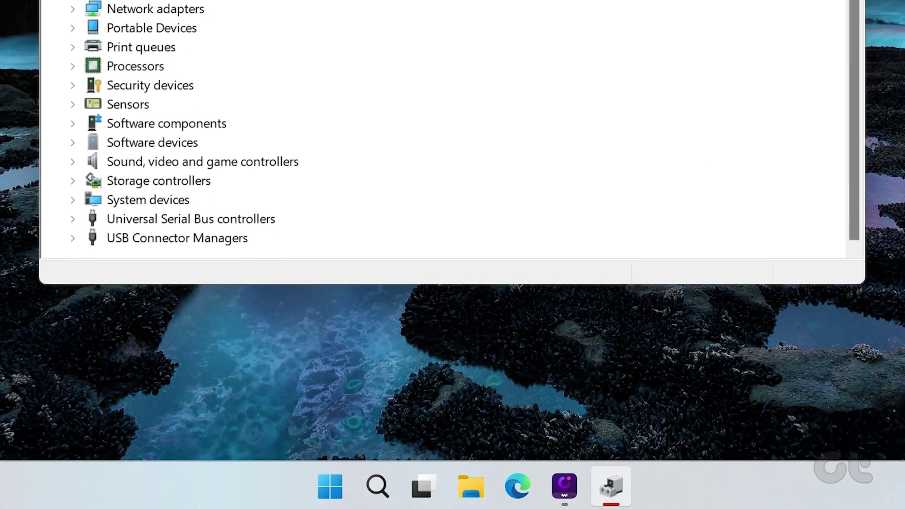
double_click(133, 225)
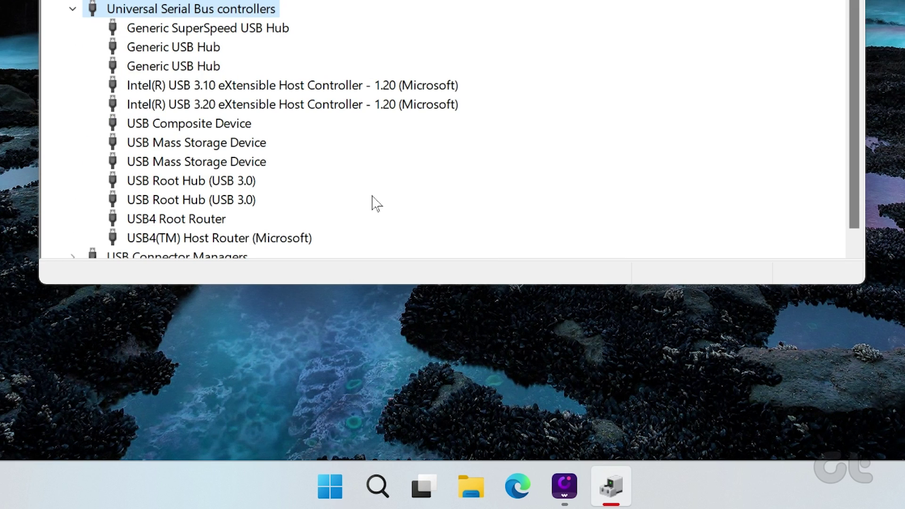
right_click(204, 32)
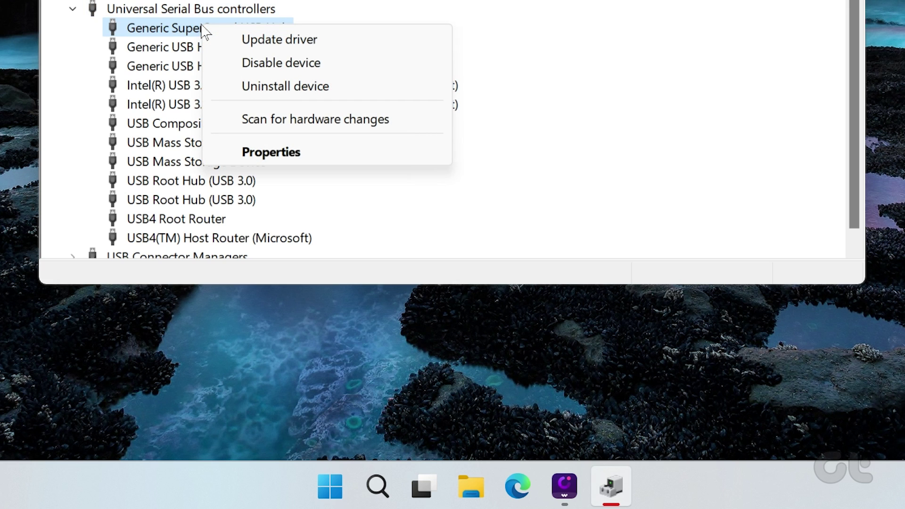
click(278, 154)
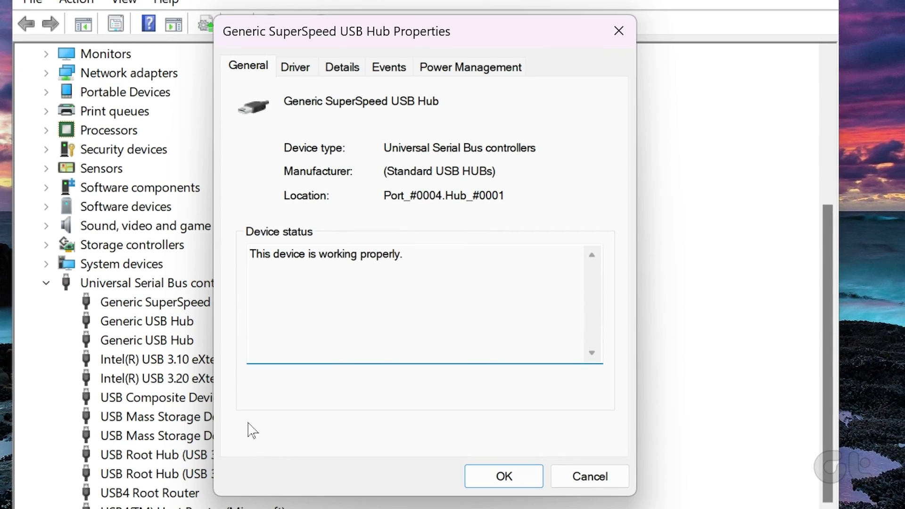
click(459, 69)
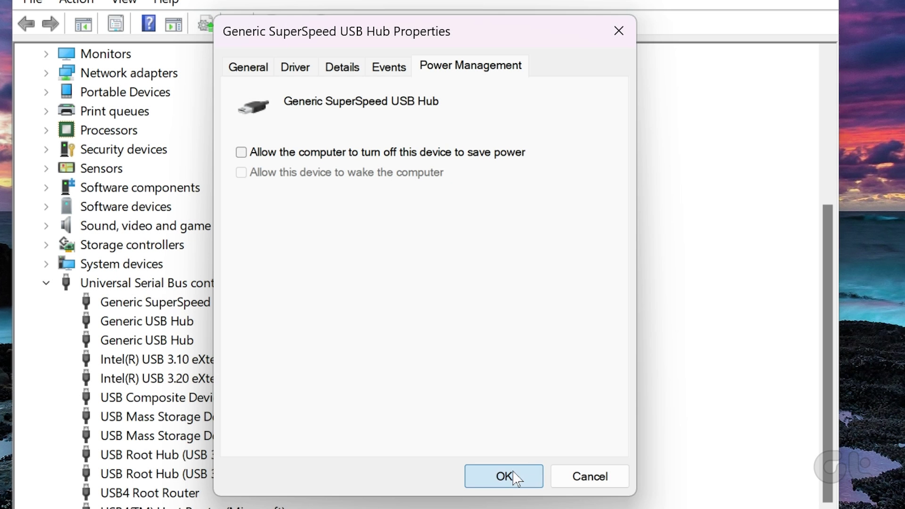
click(515, 478)
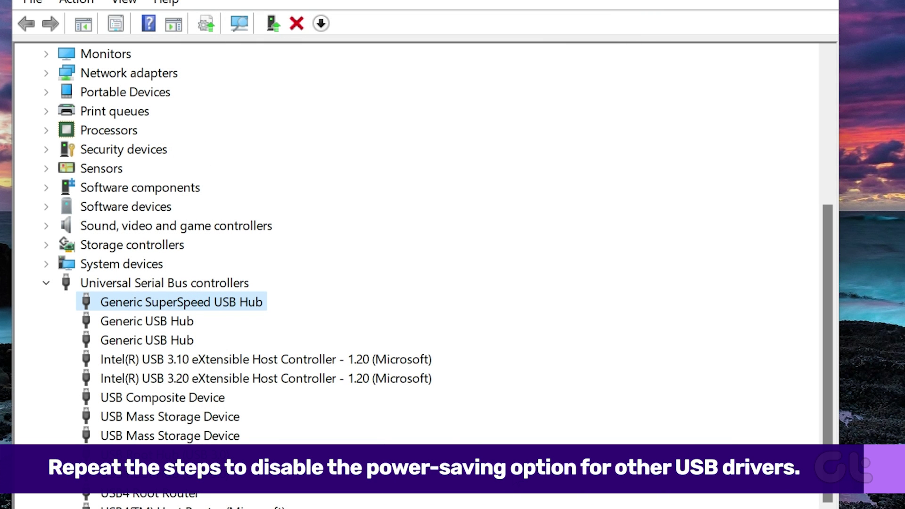
Uncheck 'Allow the computer to turn off this device' for the Generic USB Hub.
right_click(162, 321)
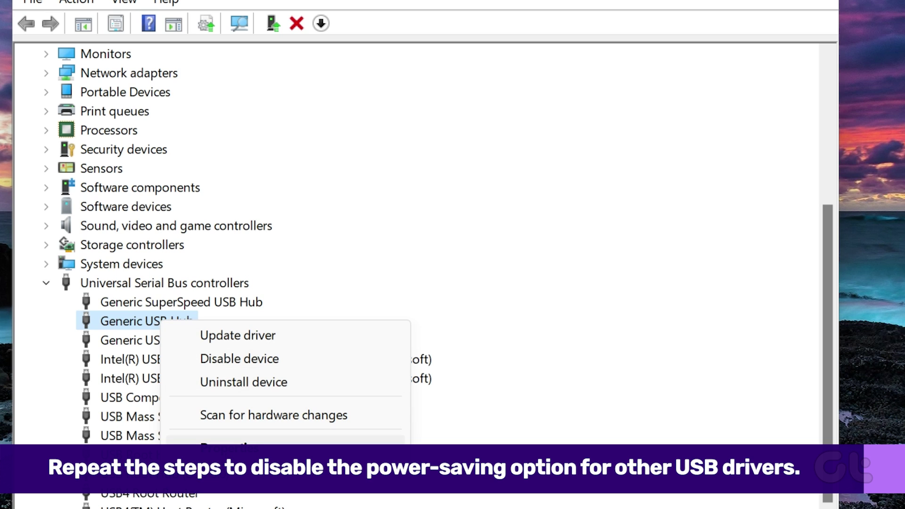
click(230, 447)
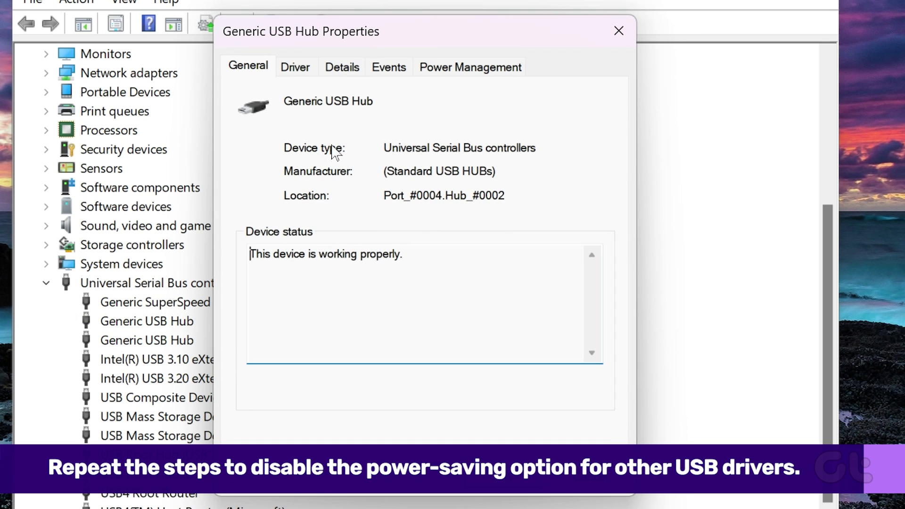
click(448, 68)
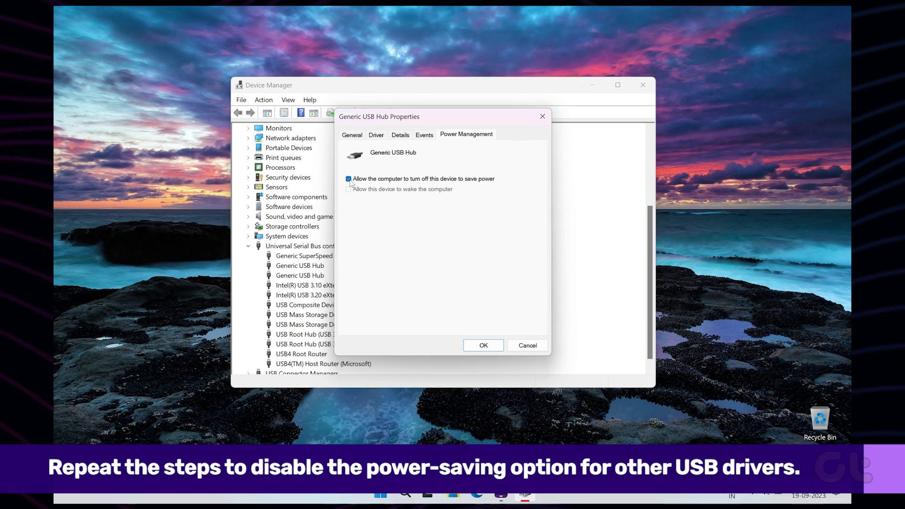
click(241, 152)
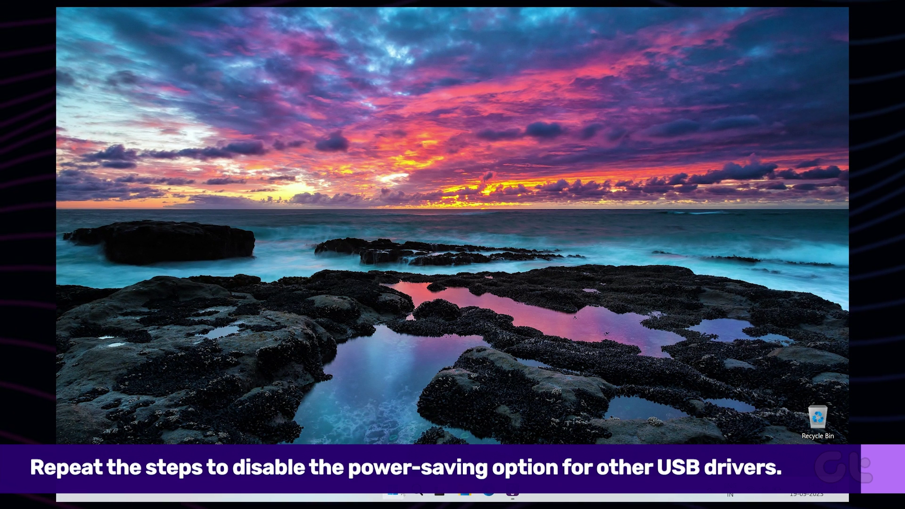
key(super)
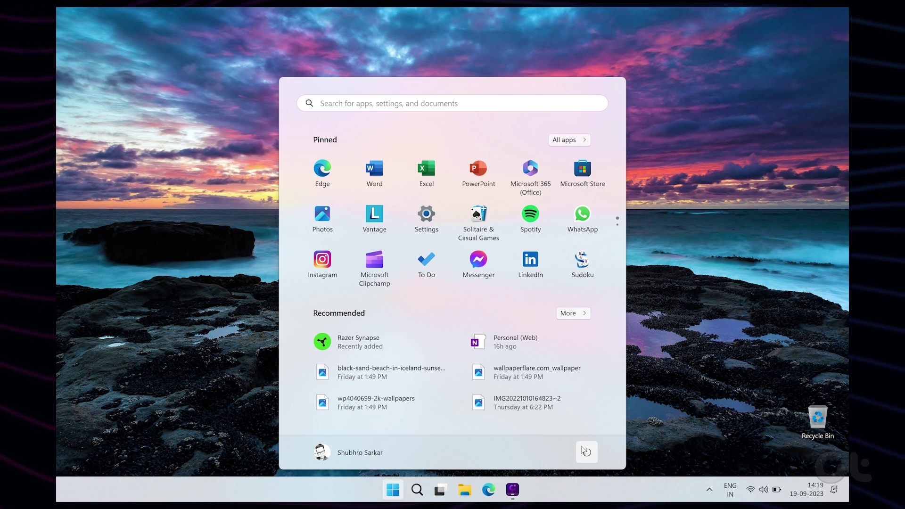
Use the Start menu's power button to restart Windows.
click(586, 452)
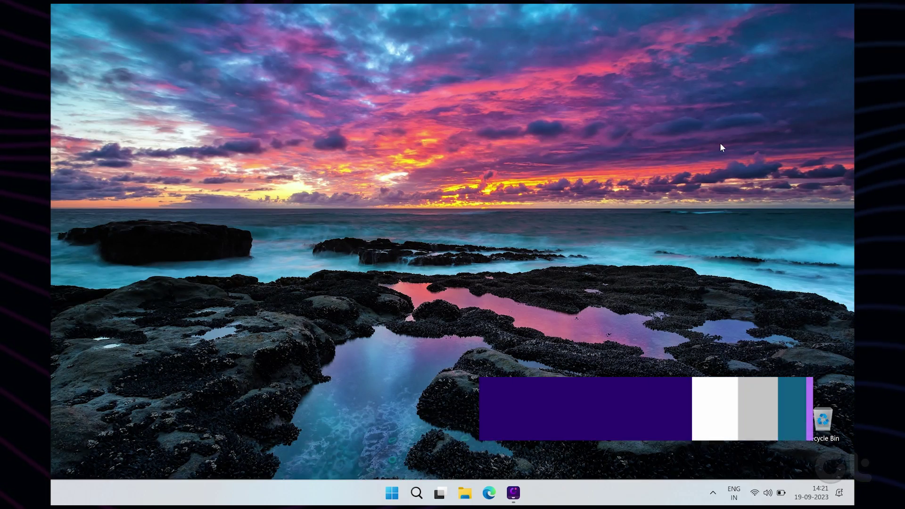
In an admin Terminal, run cd.. twice to reach C:\, then run msdt.exe -id DeviceDiagnostic.
key(super+x)
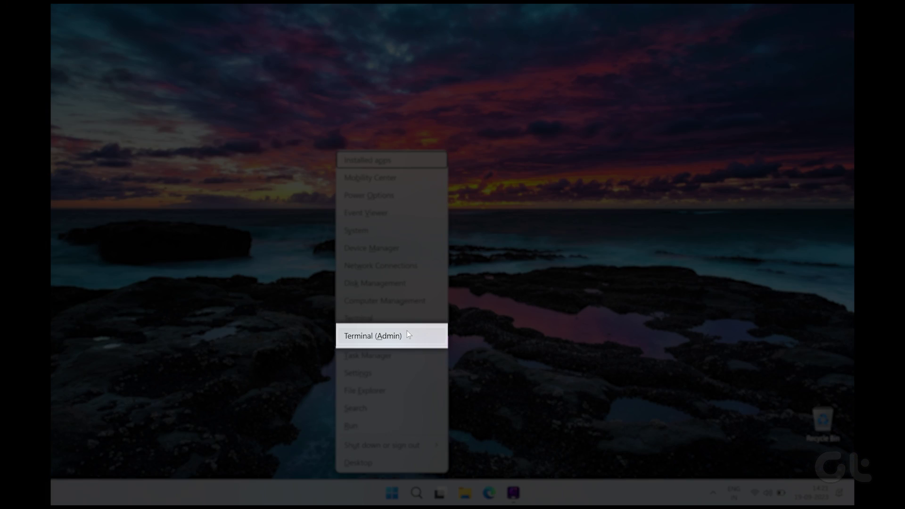
click(406, 335)
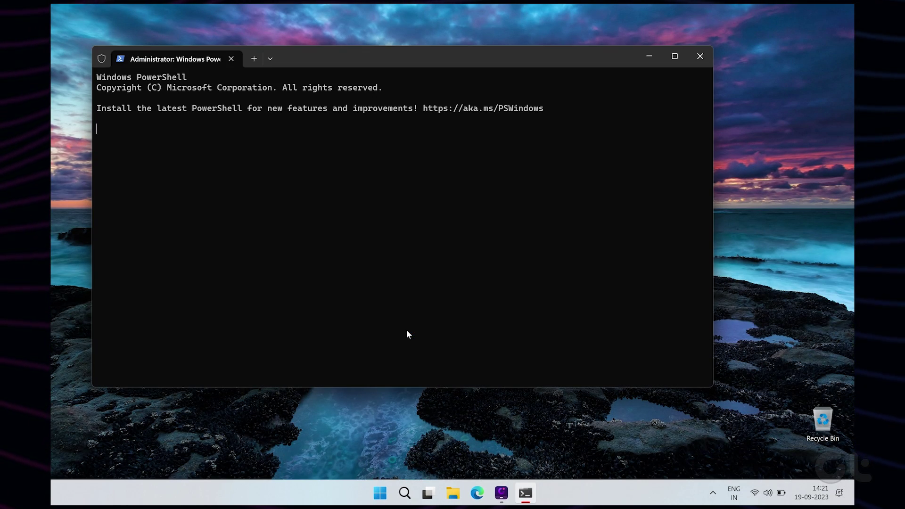
text(cd..)
key(Return)
text(cd..)
key(Return)
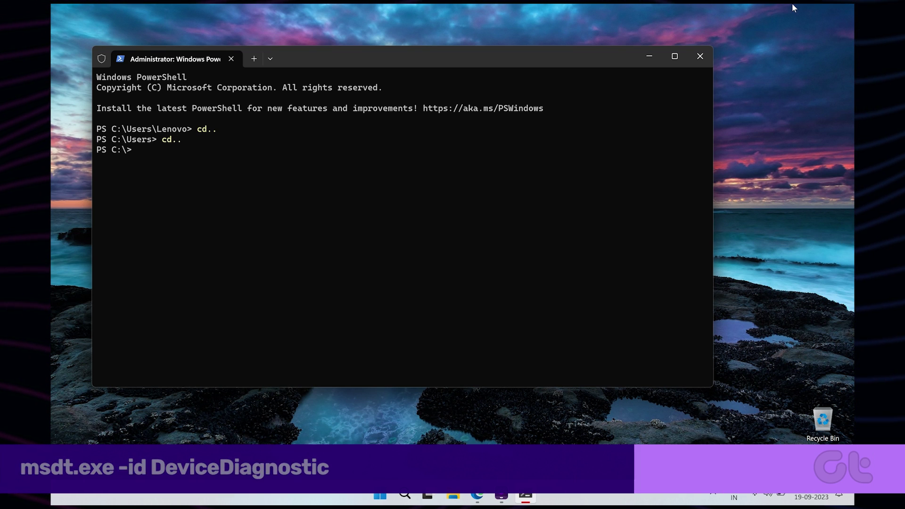
key(ctrl+v)
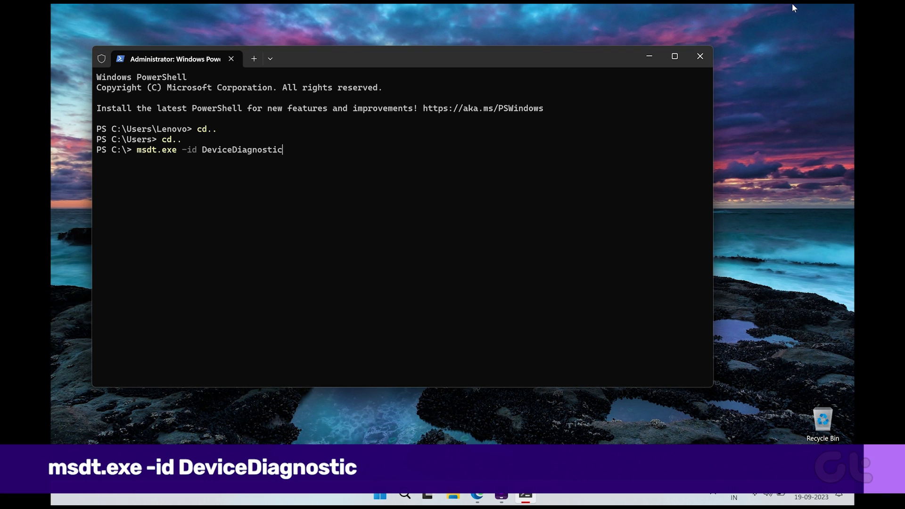
key(Return)
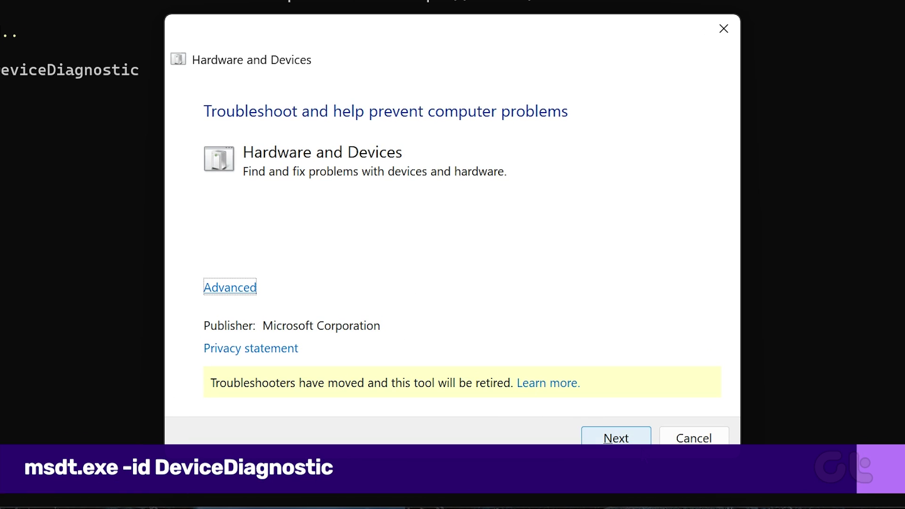
Start the Hardware and Devices troubleshooter scan and let it finish.
click(632, 443)
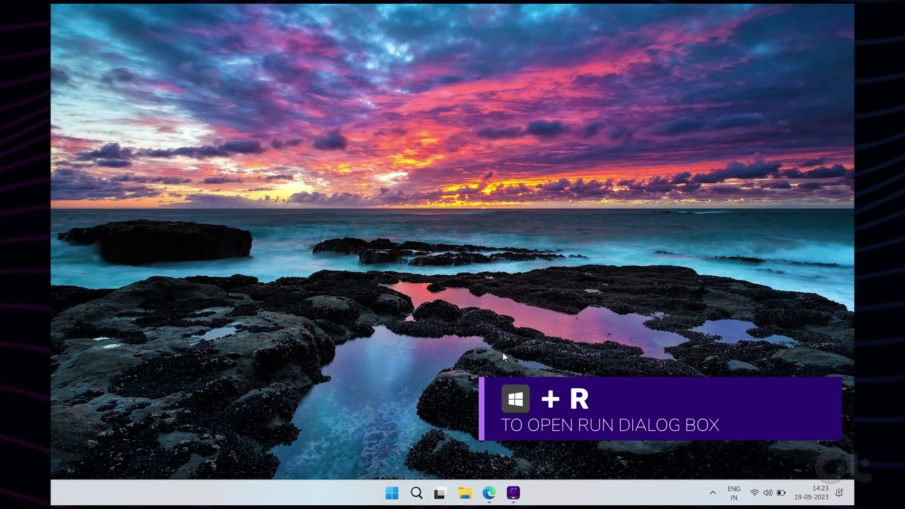
Launch Device Manager with devmgmt.msc and expand Universal Serial Bus controllers.
key(super+r)
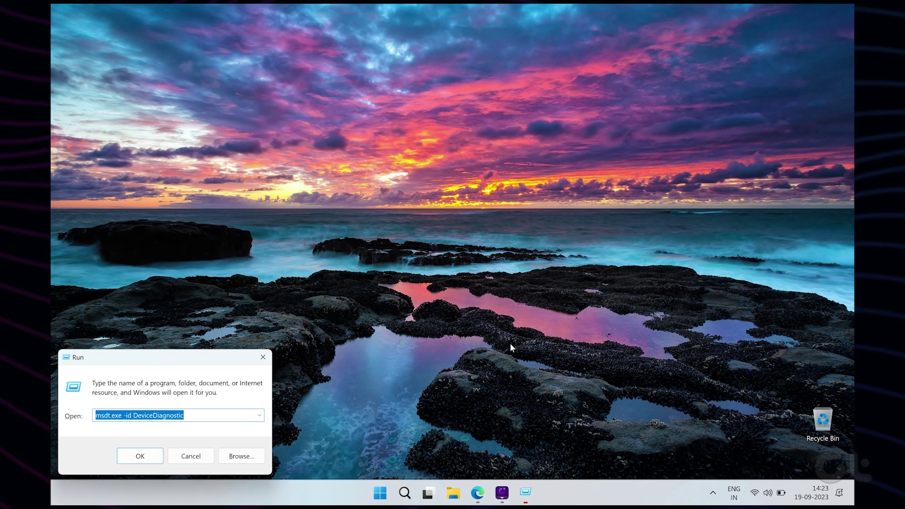
text(devmgmt)
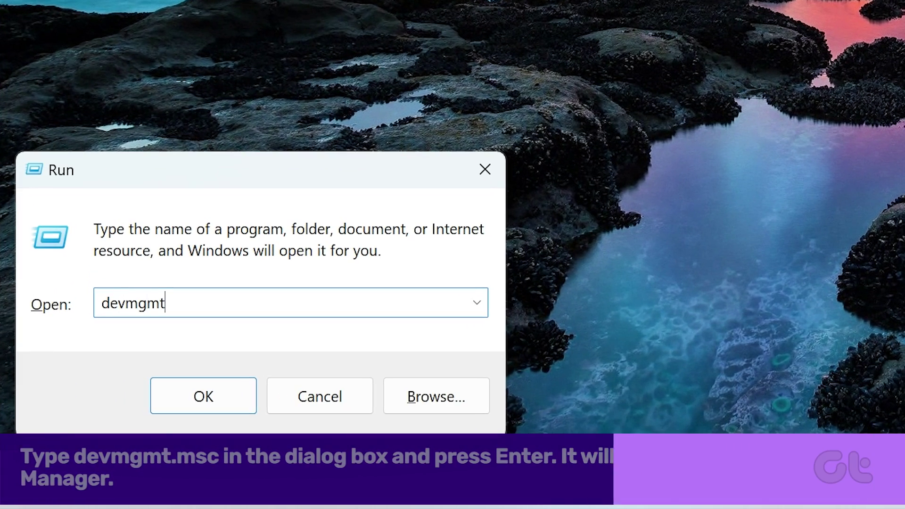
text(.)
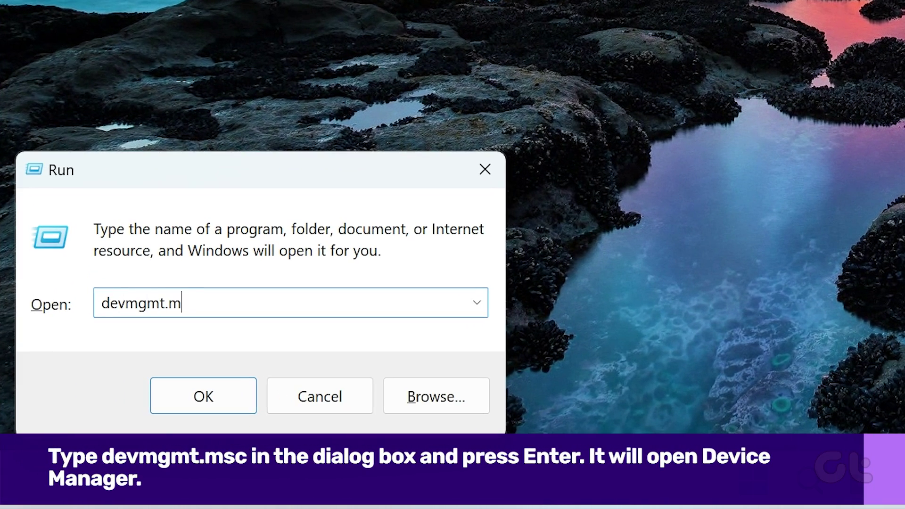
text(msc)
key(Return)
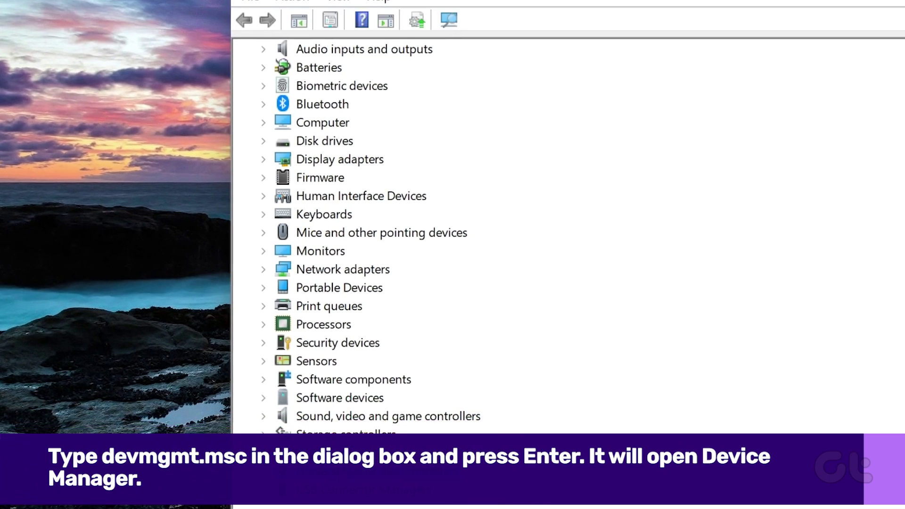
double_click(205, 424)
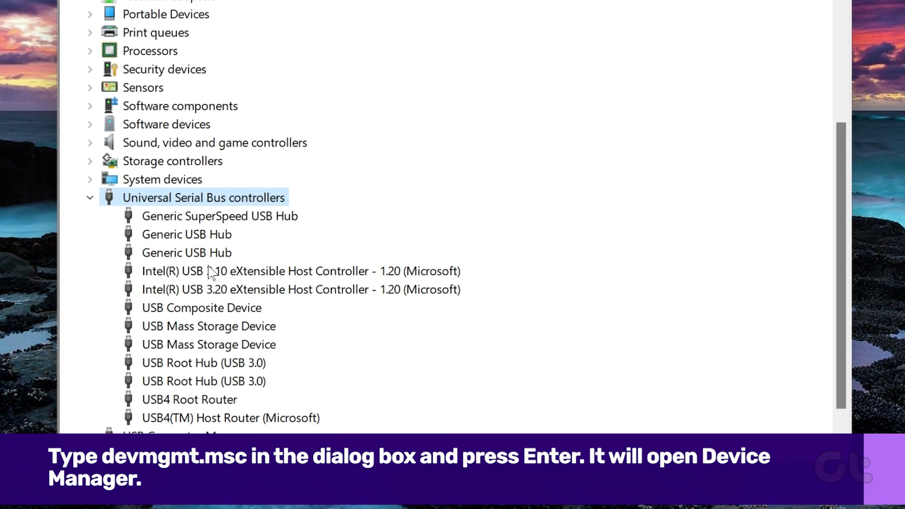
Uninstall the Intel(R) USB 3.10 eXtensible Host Controller, then bring up the Start menu restart options.
right_click(211, 272)
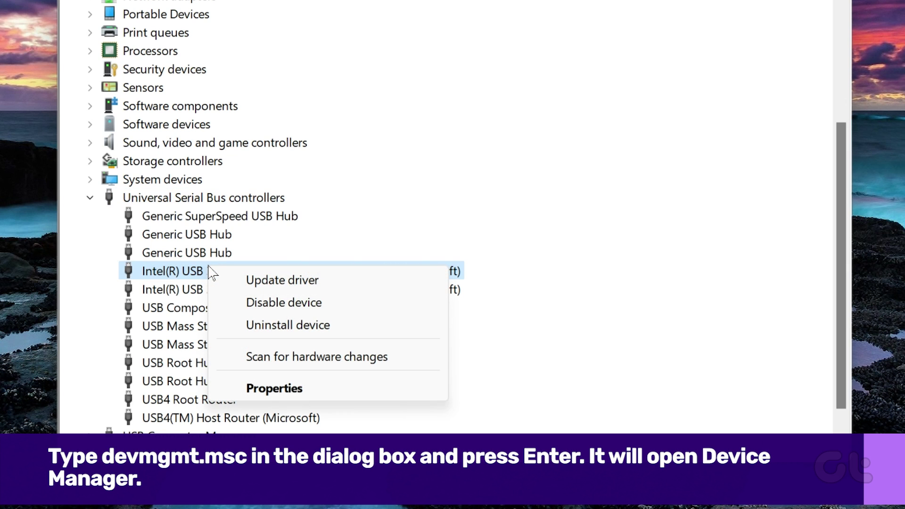
click(255, 325)
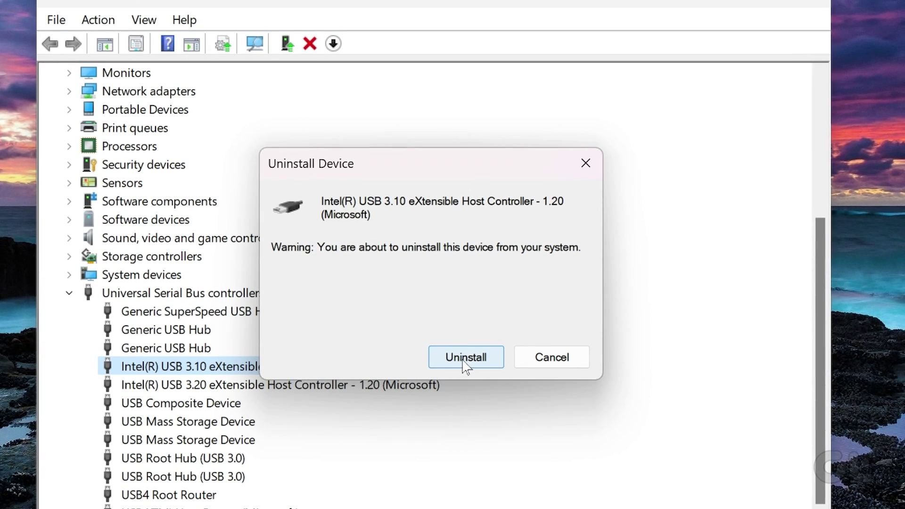
click(465, 367)
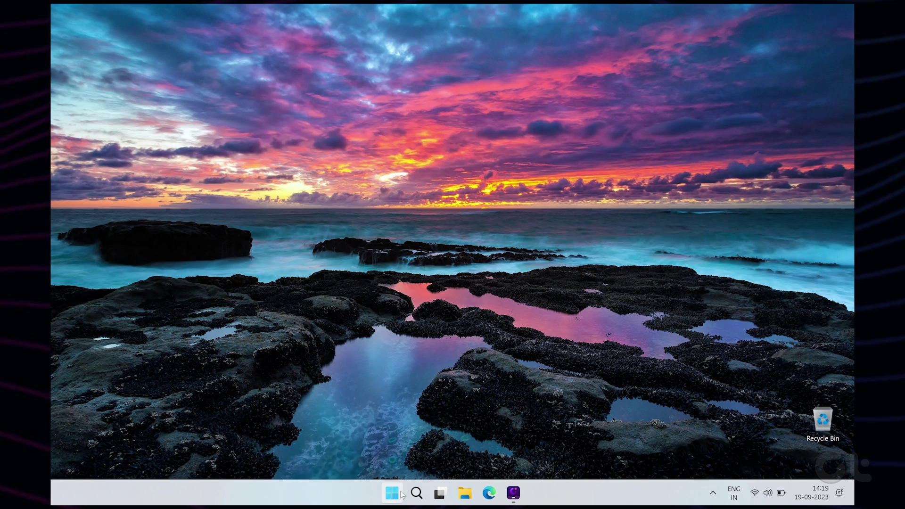
key(super)
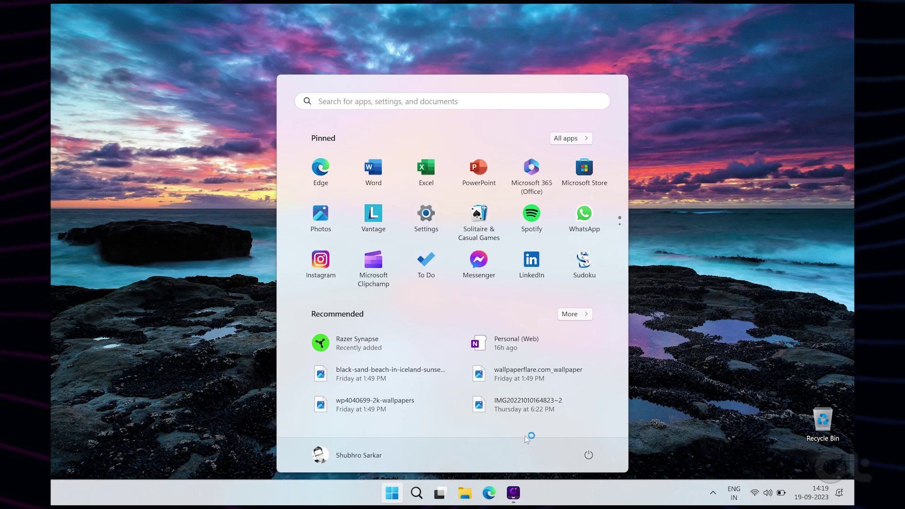
click(587, 455)
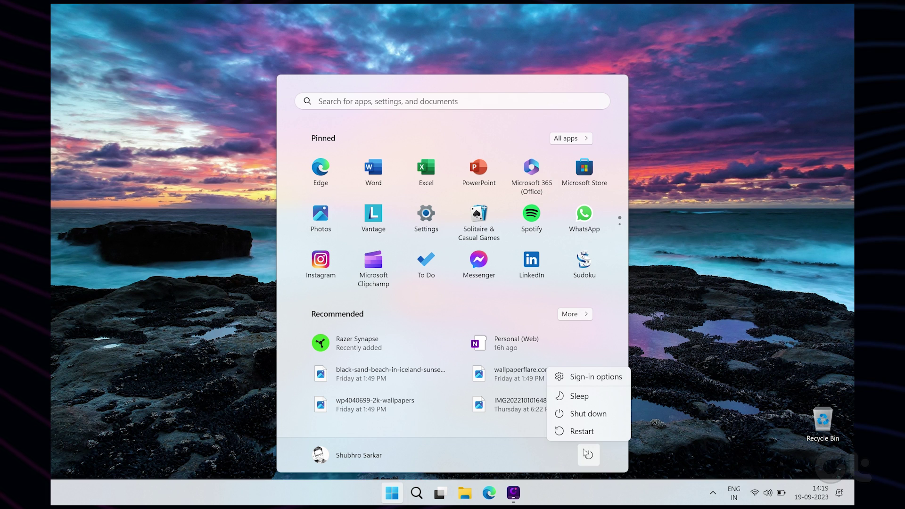